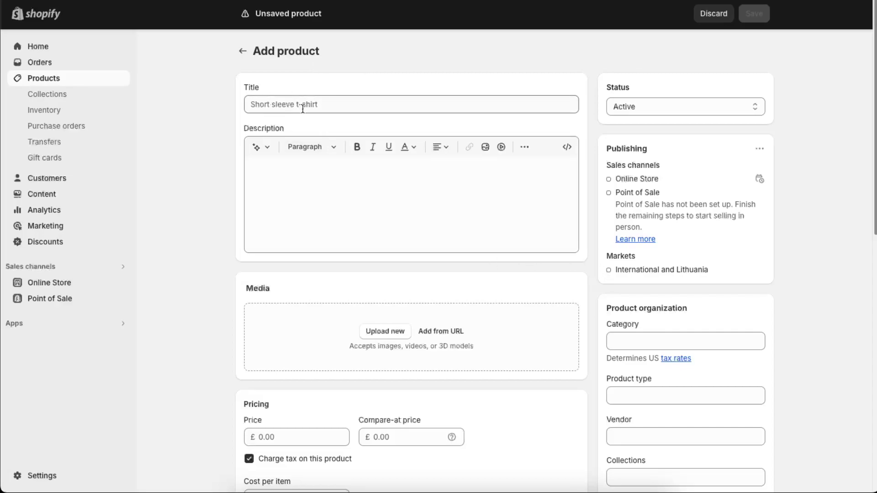
# Examine the list of available categories in the product organization section of the new product form
pyautogui.scroll(-3, 637, 337)
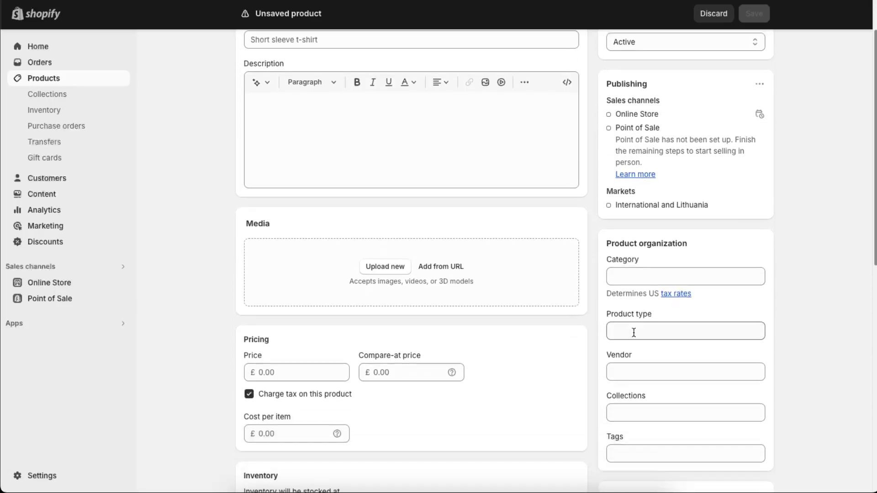
pyautogui.click(626, 232)
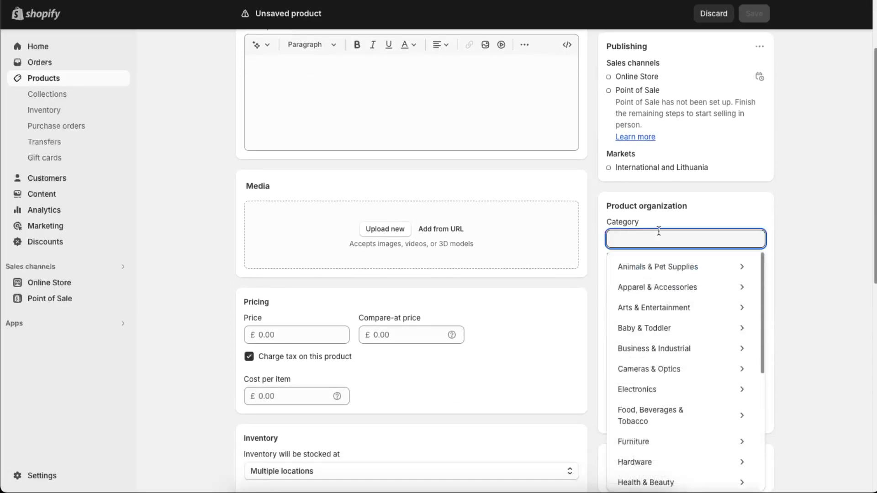
pyautogui.scroll(-2, 810, 210)
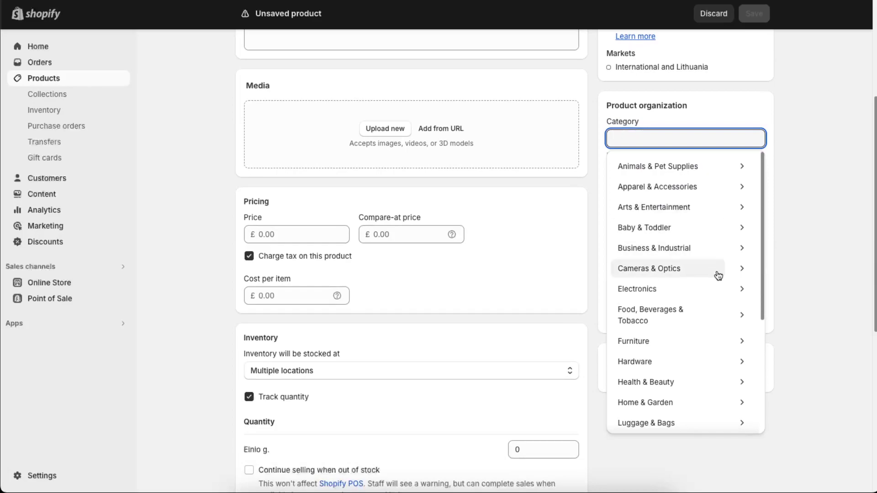
pyautogui.scroll(-5, 694, 319)
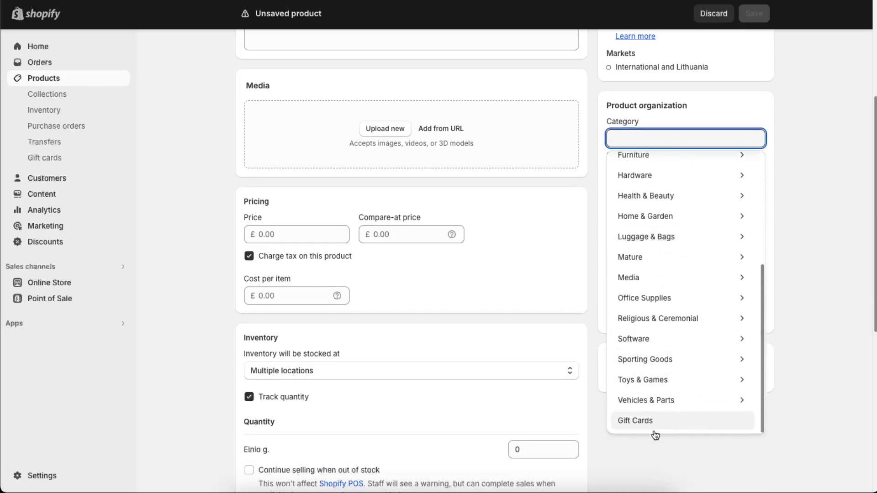
pyautogui.scroll(5, 671, 366)
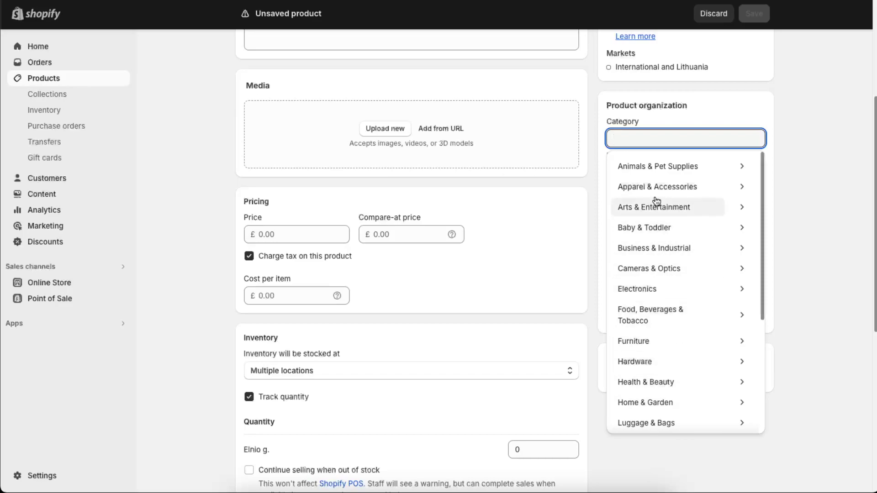
pyautogui.scroll(1, 663, 262)
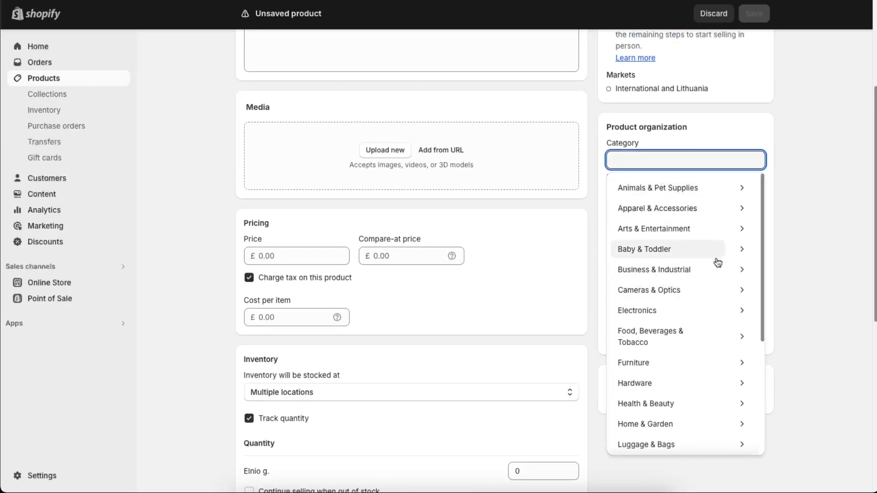
# Title the new product "Dog Hoodie", save it and return to the product list
pyautogui.scroll(5, 364, 255)
pyautogui.click(326, 103)
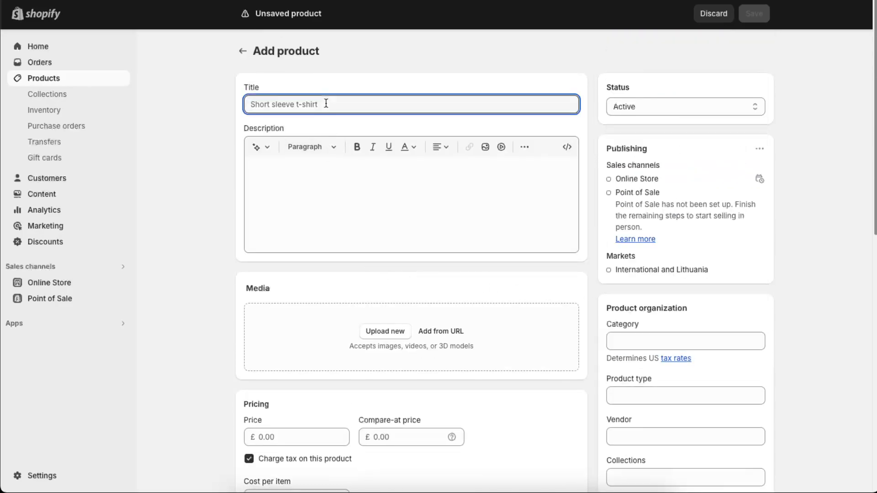
pyautogui.write('Dog Hoodie')
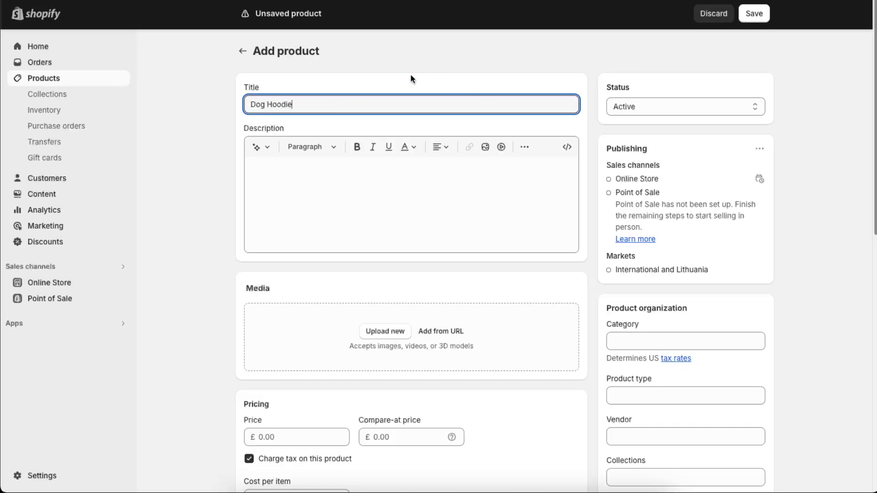
pyautogui.click(754, 11)
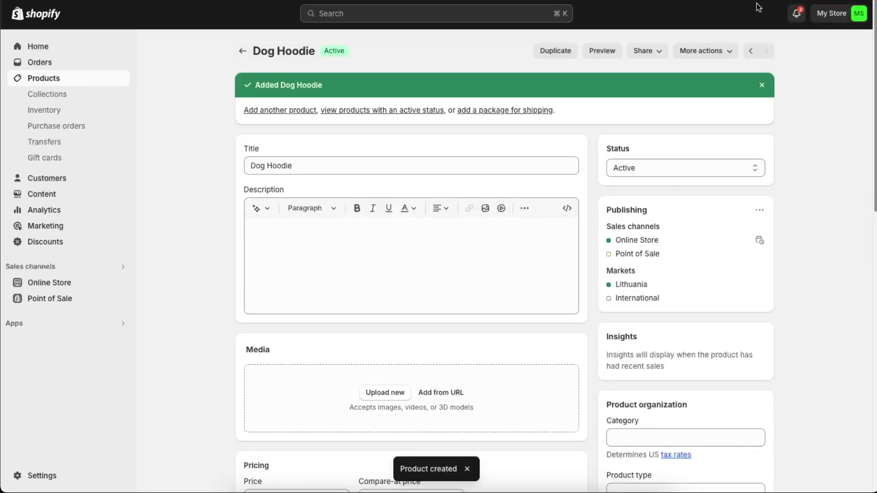
pyautogui.click(241, 50)
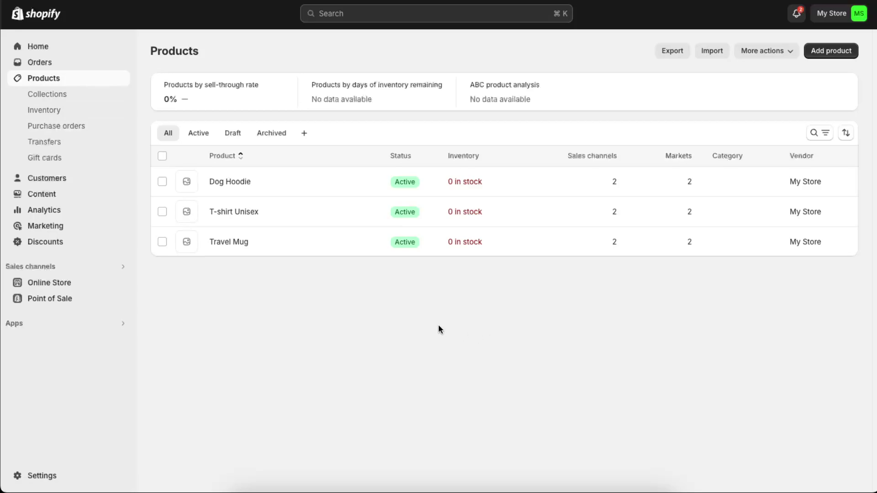
# Start a new online store page and title it "Dog Accessories"
pyautogui.click(80, 287)
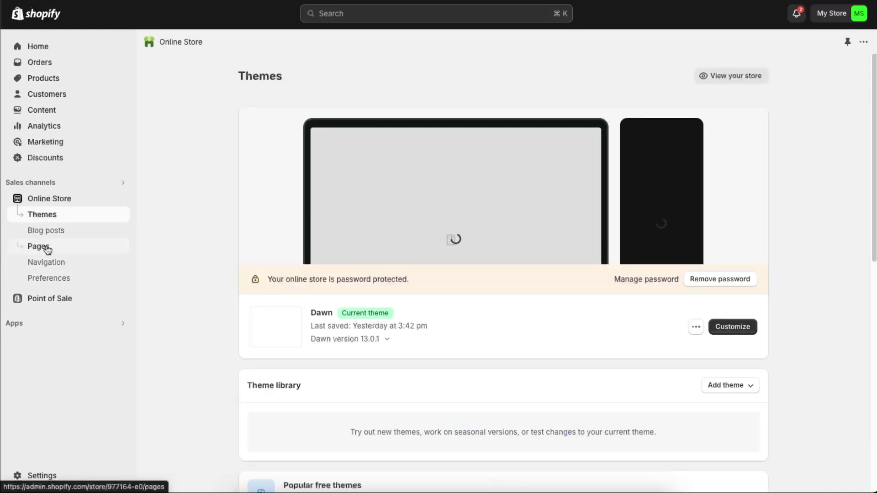
pyautogui.click(47, 250)
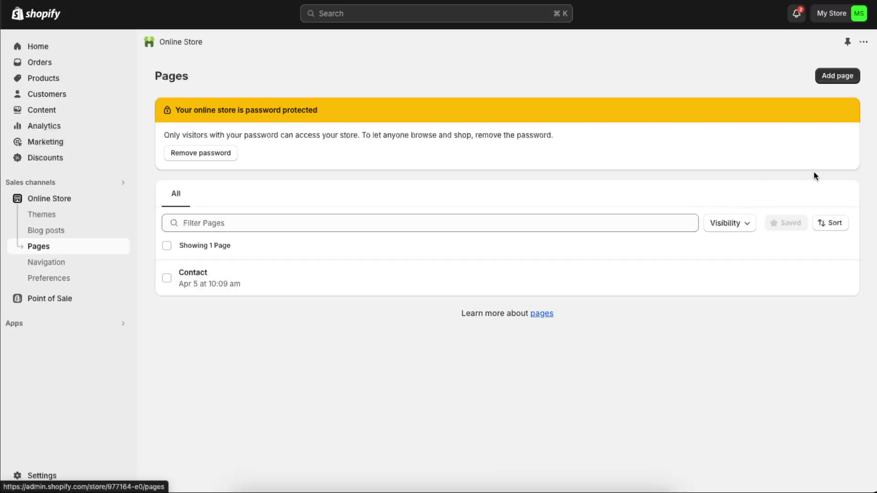
pyautogui.click(832, 78)
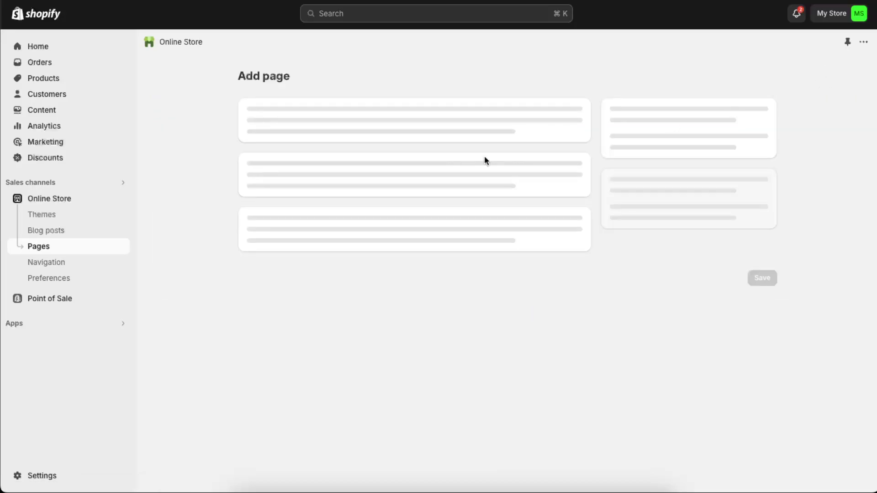
pyautogui.click(400, 126)
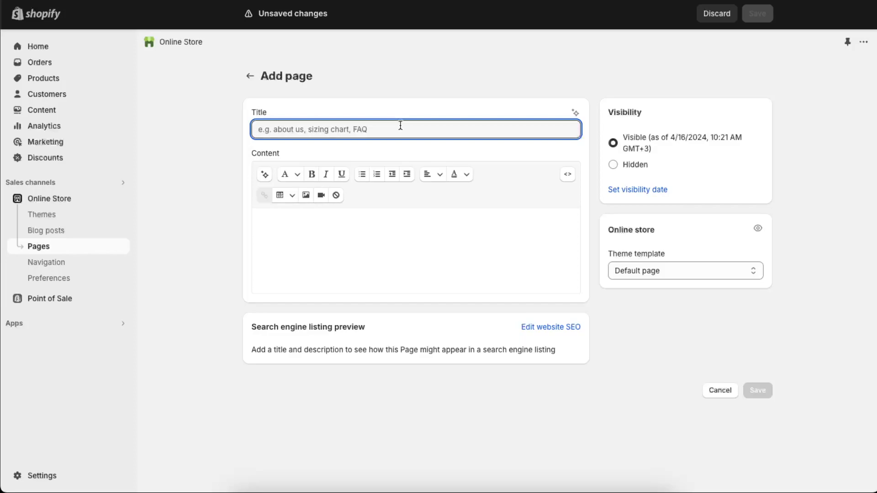
pyautogui.write('Dog Accessories')
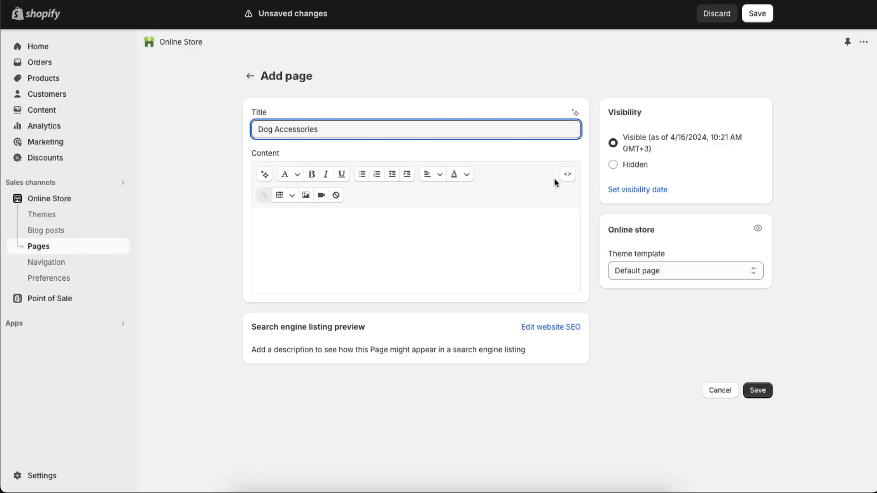
# Enter "Dog Accessories By SolveStorm" as the page content, save the page and return to the pages list
pyautogui.hotkey('ctrl', 'a')
pyautogui.hotkey('ctrl', 'c')
pyautogui.click(346, 248)
pyautogui.hotkey('ctrl', 'v')
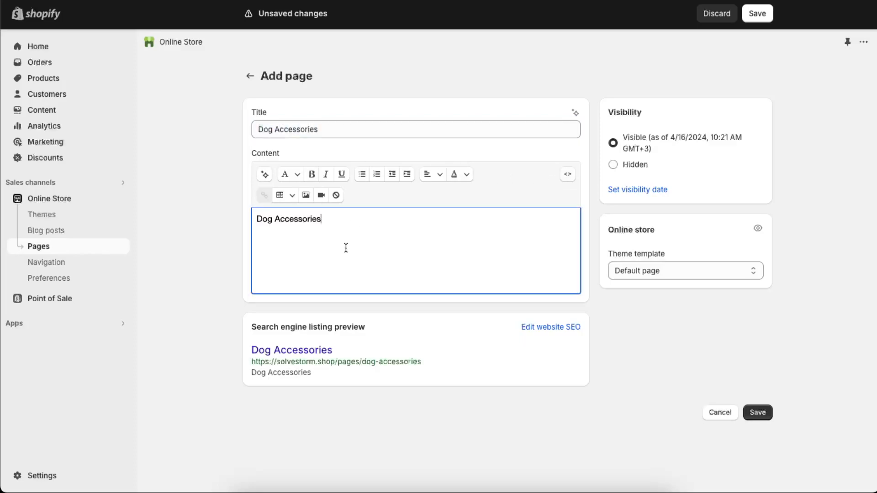
pyautogui.write('By SolveStorm')
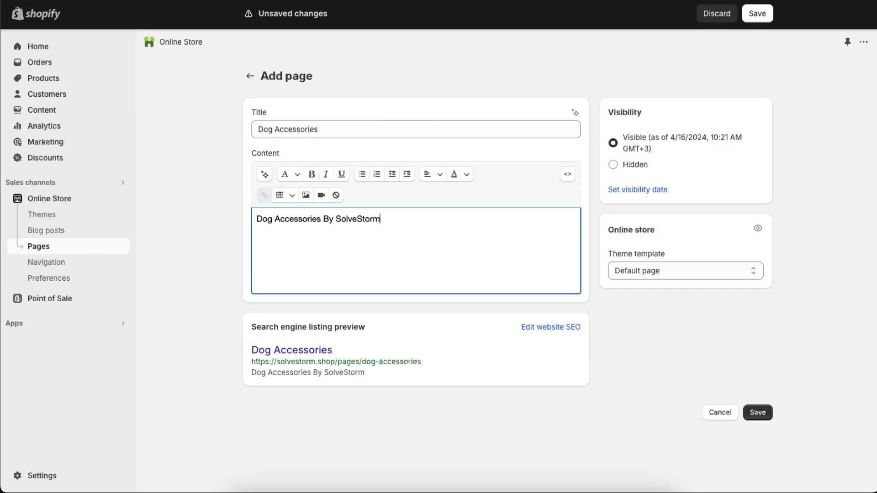
pyautogui.click(759, 414)
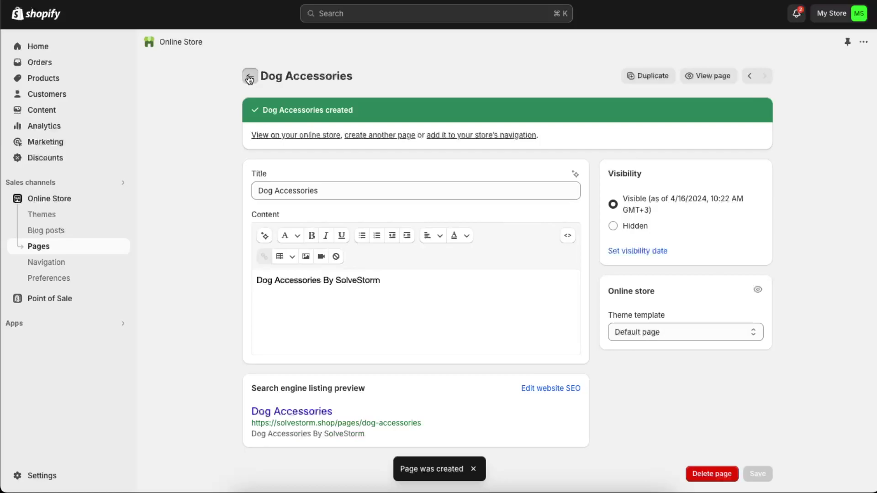
pyautogui.click(247, 76)
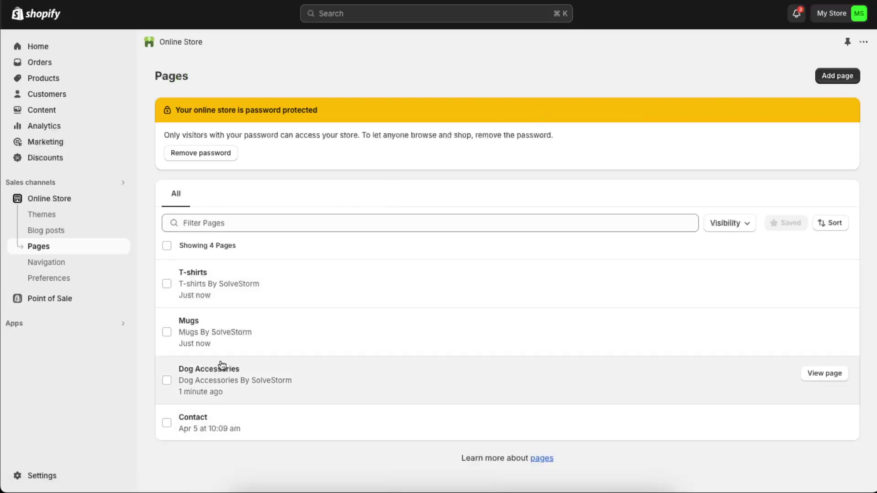
# Open the store's Main menu for editing and examine the Catalog item's name and link options
pyautogui.click(58, 264)
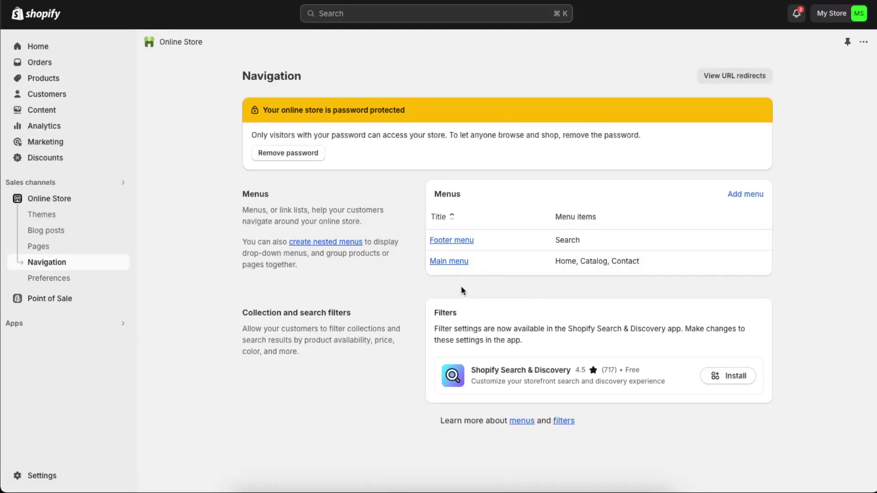
pyautogui.click(436, 261)
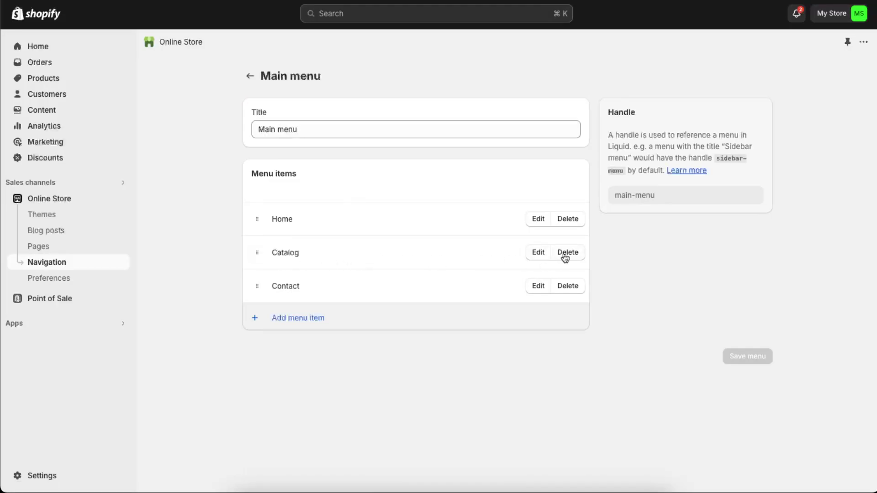
pyautogui.click(534, 255)
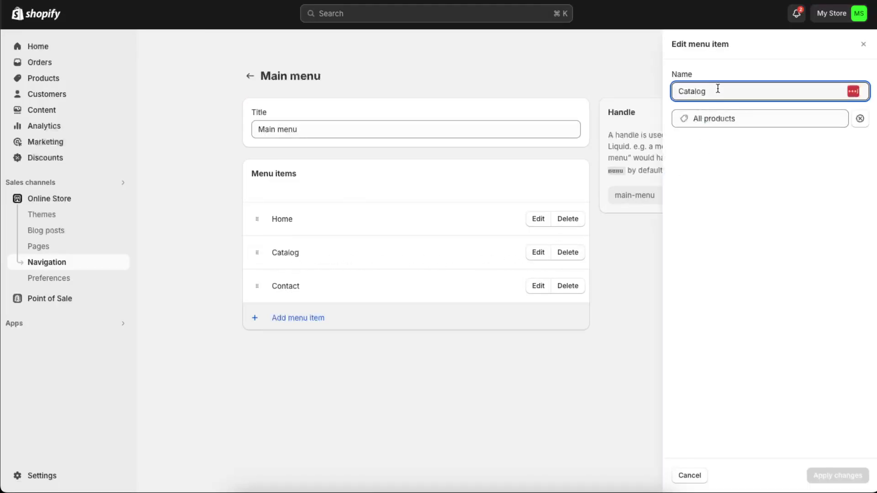
pyautogui.click(729, 117)
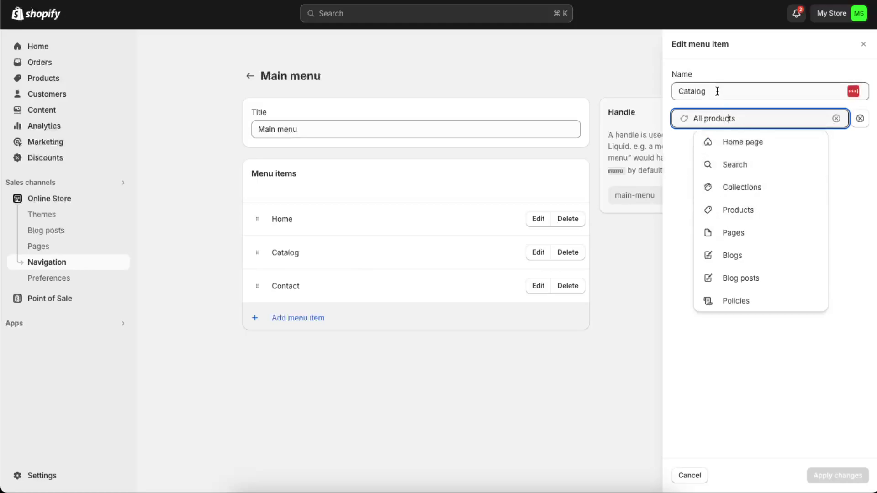
pyautogui.click(573, 426)
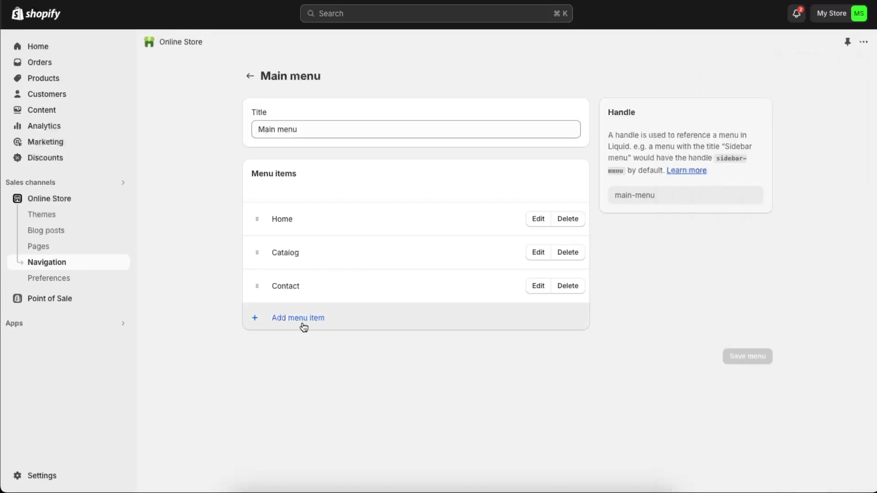
# Add a menu item named "Mugs" linked to the Mugs page and nest it under Catalog
pyautogui.click(303, 320)
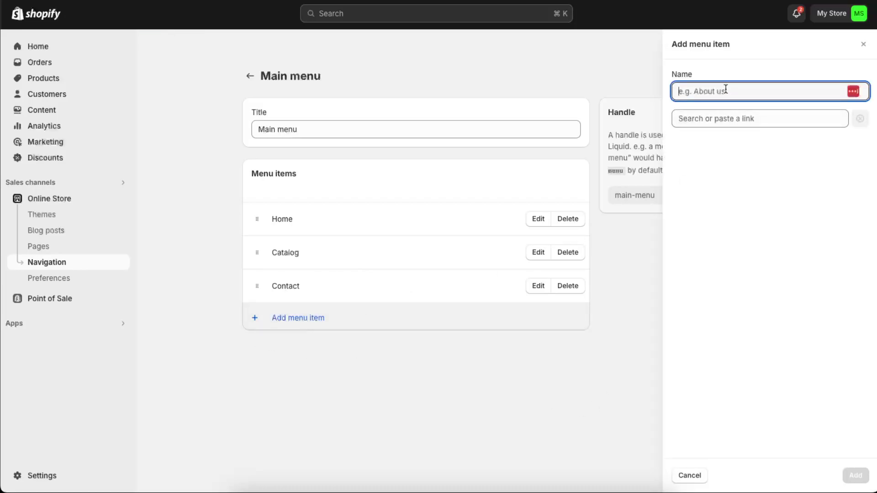
pyautogui.write('Mugs')
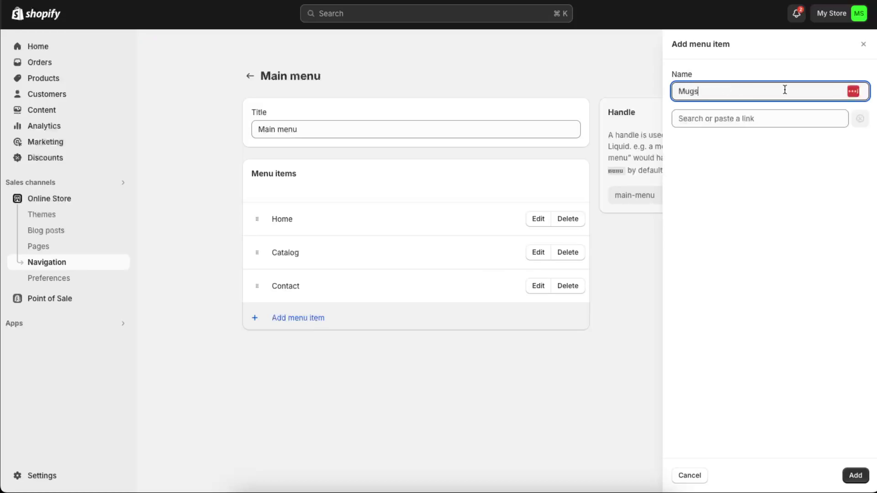
pyautogui.click(761, 119)
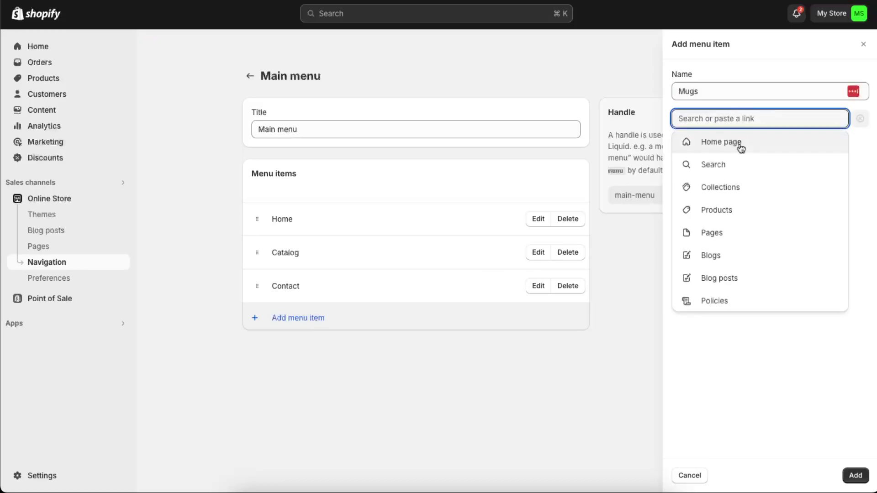
pyautogui.click(714, 233)
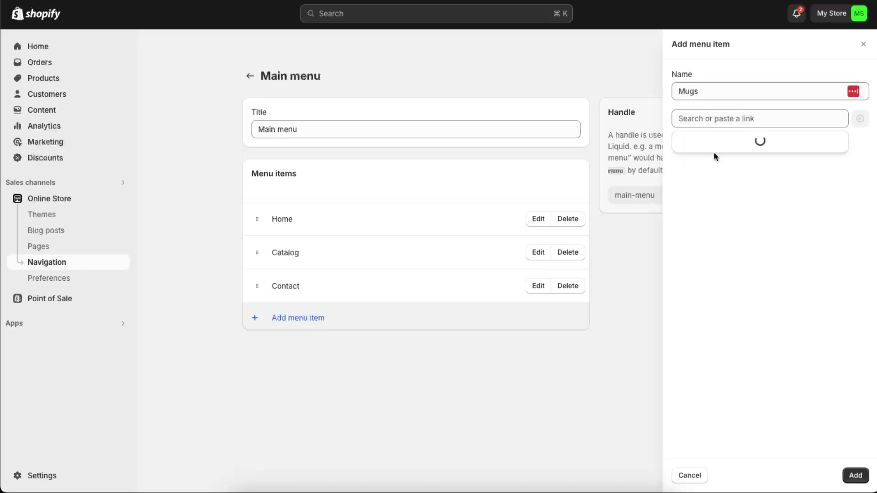
pyautogui.click(703, 210)
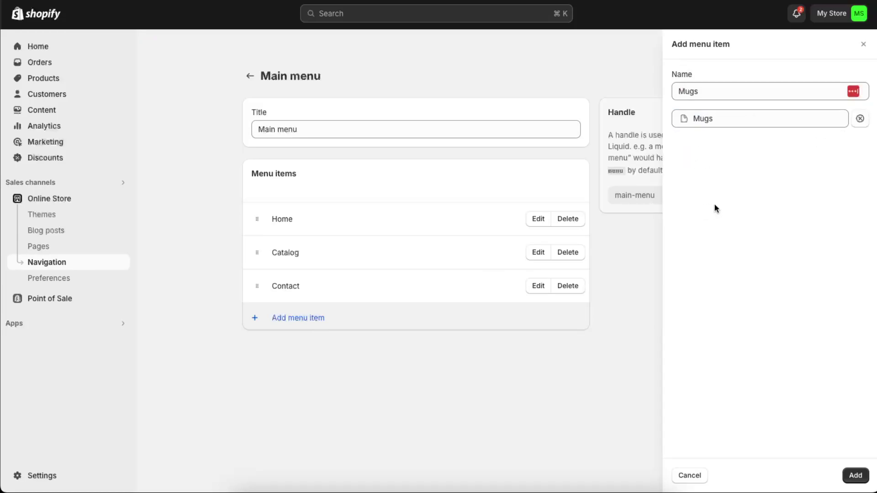
pyautogui.click(856, 475)
pyautogui.moveTo(258, 316); pyautogui.dragTo(301, 284)
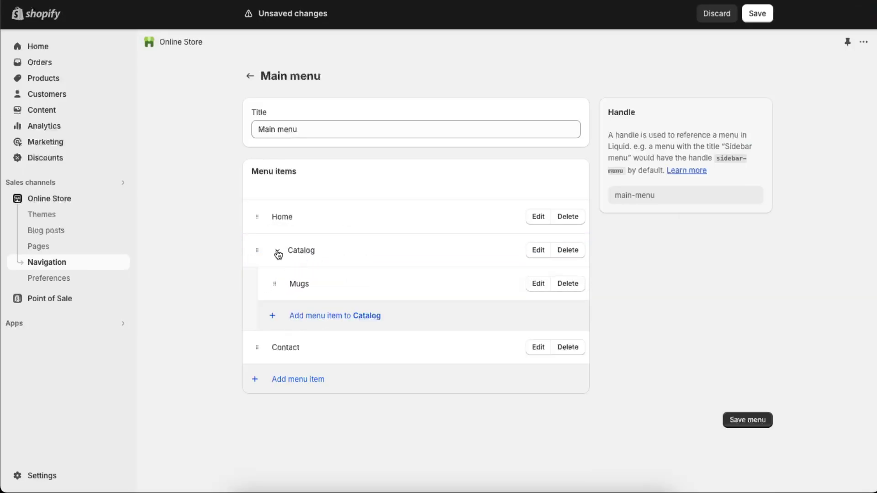
# Add a submenu item named "T-shirts" under Catalog, linked to its store page
pyautogui.click(313, 317)
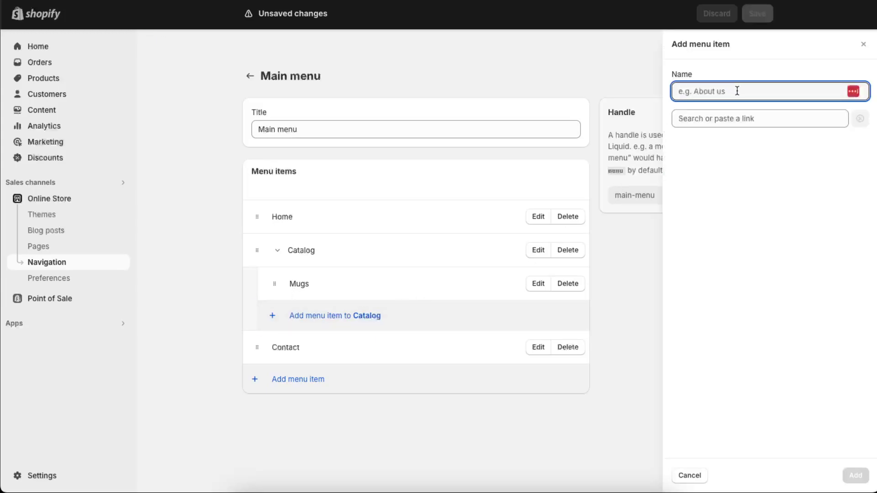
pyautogui.write('T-sh')
pyautogui.click(739, 118)
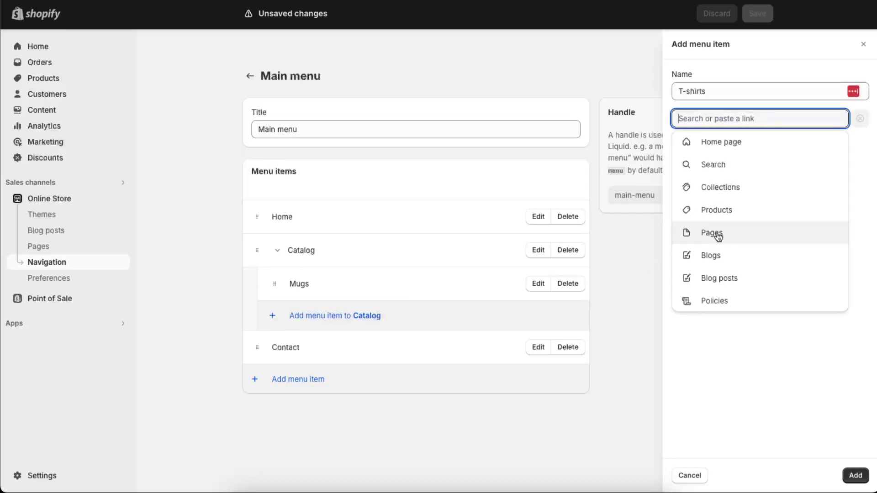
pyautogui.click(720, 209)
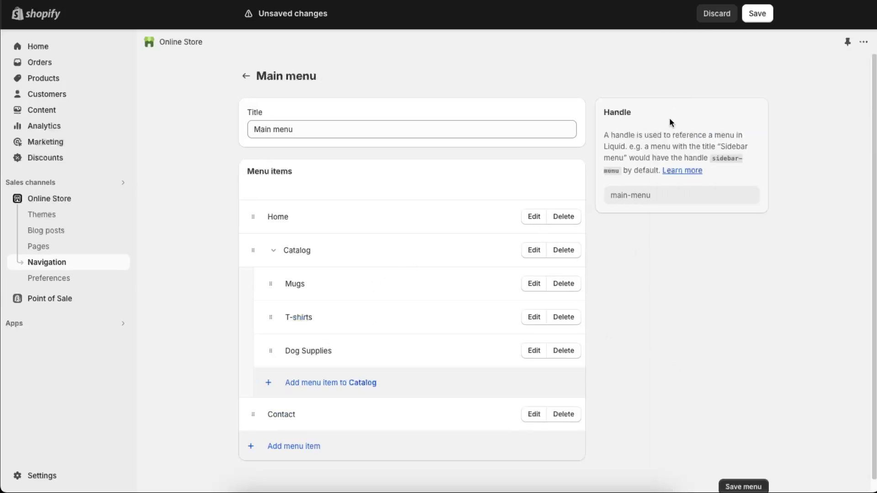
# Save the Main menu and open the live storefront to check the Catalog submenu
pyautogui.click(756, 20)
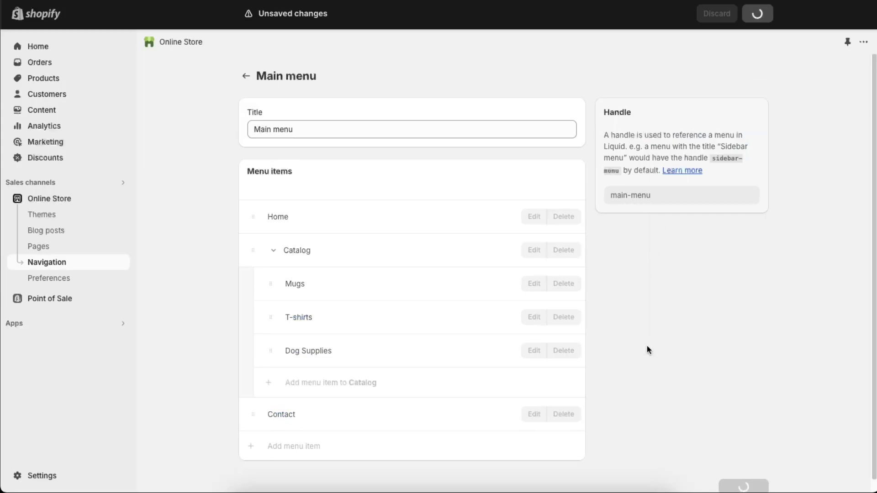
pyautogui.click(72, 215)
pyautogui.click(124, 196)
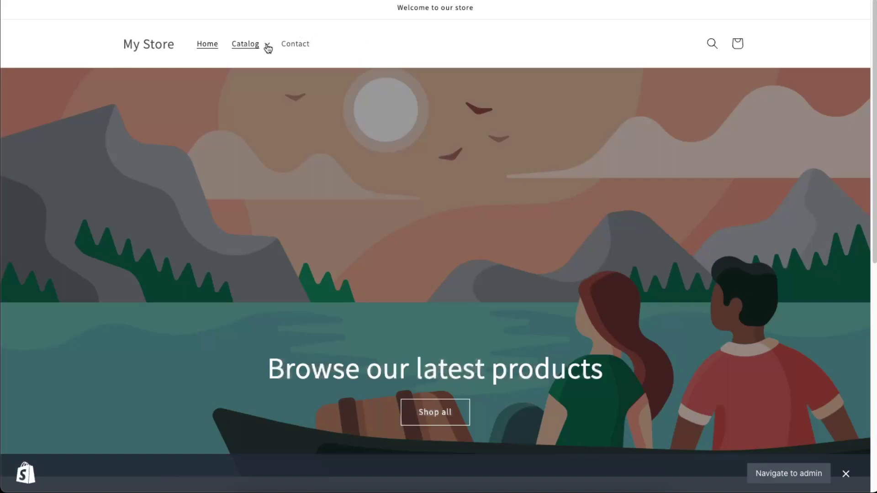
# Open the Dog Supplies page from the storefront's Catalog submenu and examine its content
pyautogui.click(268, 48)
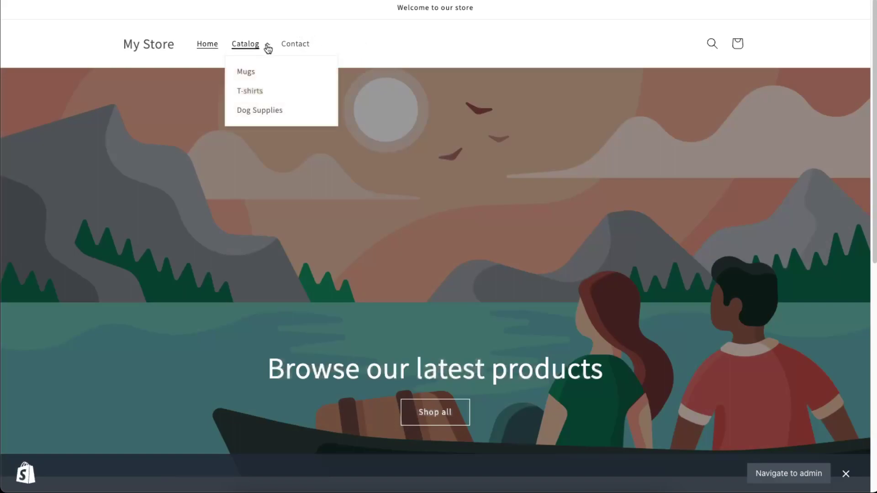
pyautogui.click(250, 112)
pyautogui.moveTo(241, 143); pyautogui.dragTo(653, 308)
pyautogui.click(663, 315)
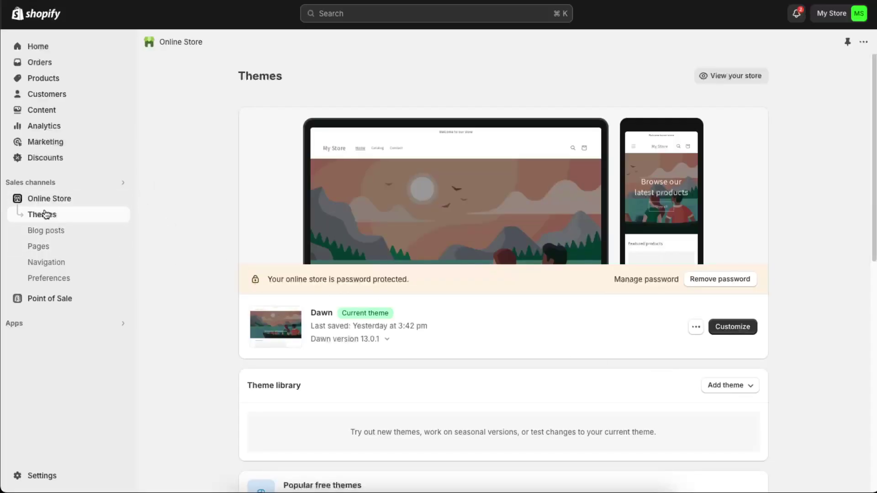
# Open the Dawn theme for customization and load the Dog Supplies page from the preview's Catalog submenu
pyautogui.click(723, 328)
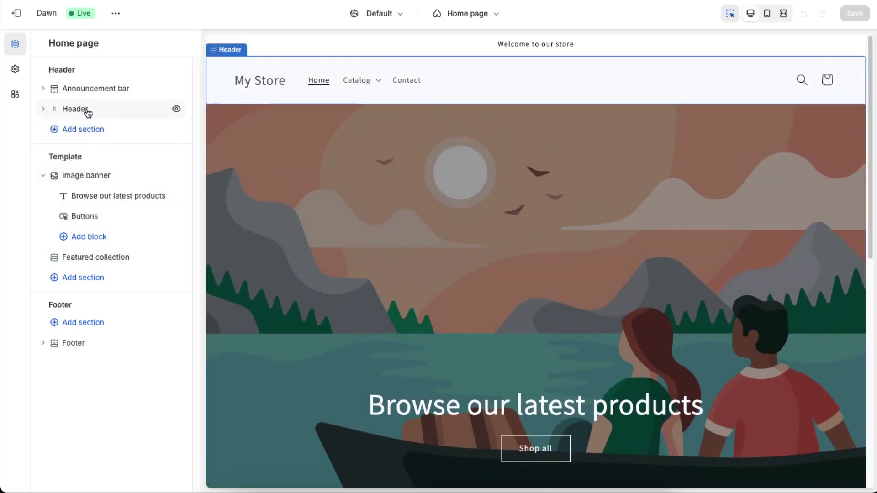
pyautogui.click(364, 82)
pyautogui.click(378, 85)
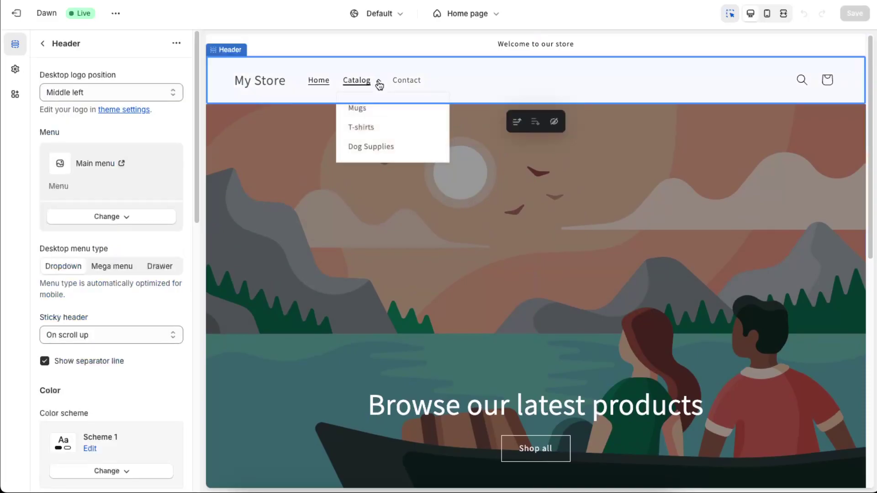
pyautogui.click(363, 146)
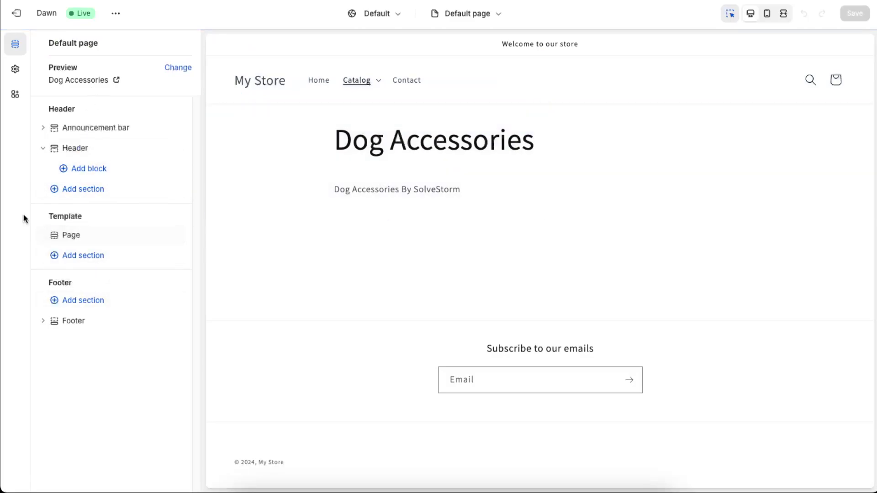
# Add a Featured product section to the template of the Dog Accessories page
pyautogui.click(82, 256)
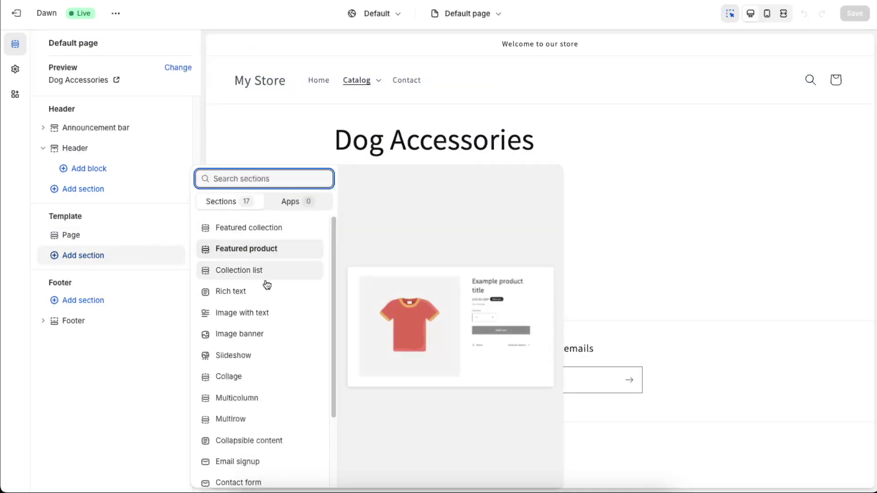
pyautogui.scroll(-2, 269, 292)
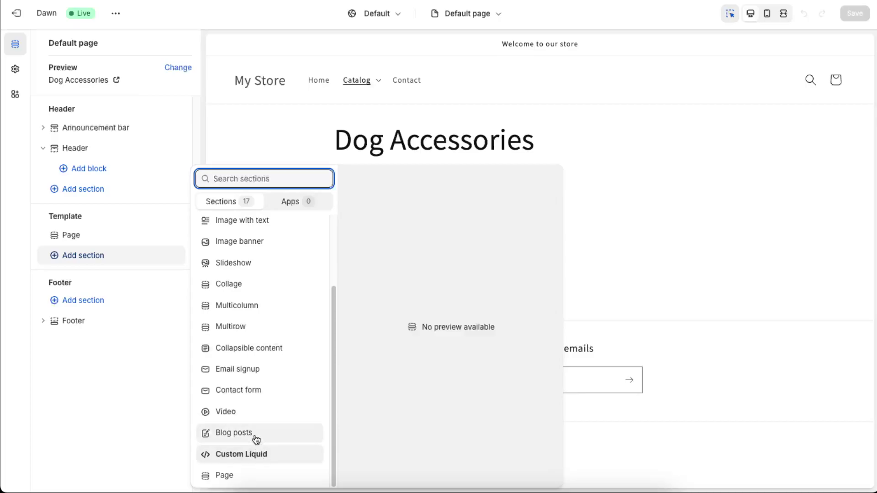
pyautogui.scroll(2, 256, 442)
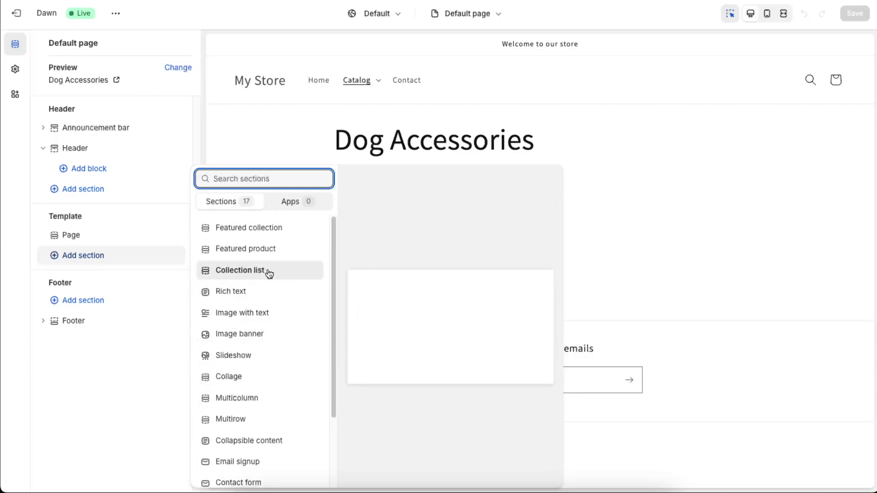
pyautogui.click(262, 255)
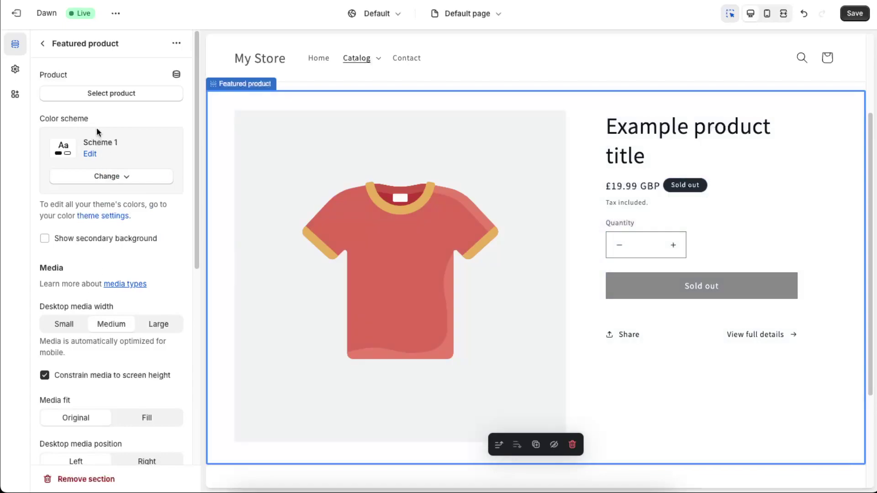
# Assign the Dog Hoodie product to the Featured product section and save the template changes
pyautogui.click(100, 99)
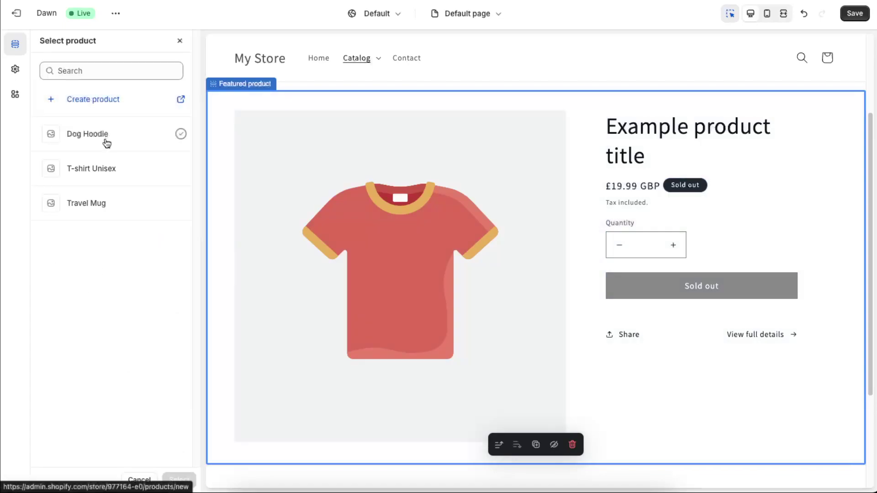
pyautogui.click(90, 133)
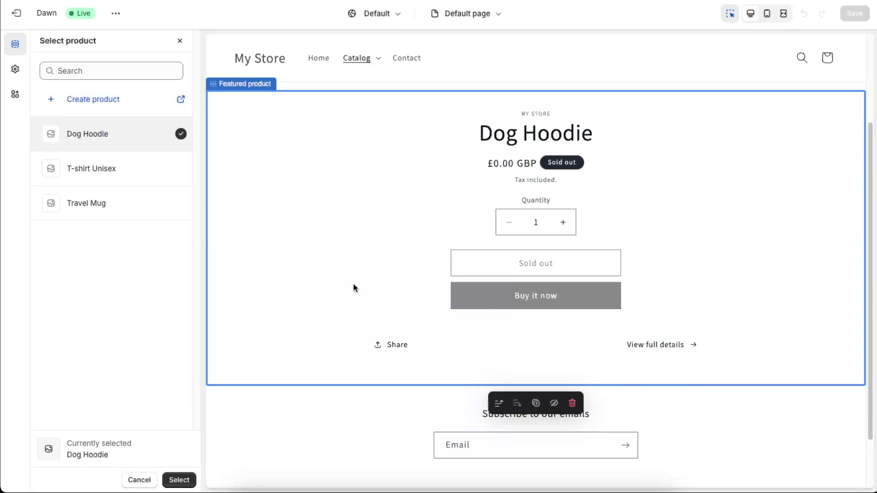
pyautogui.click(179, 479)
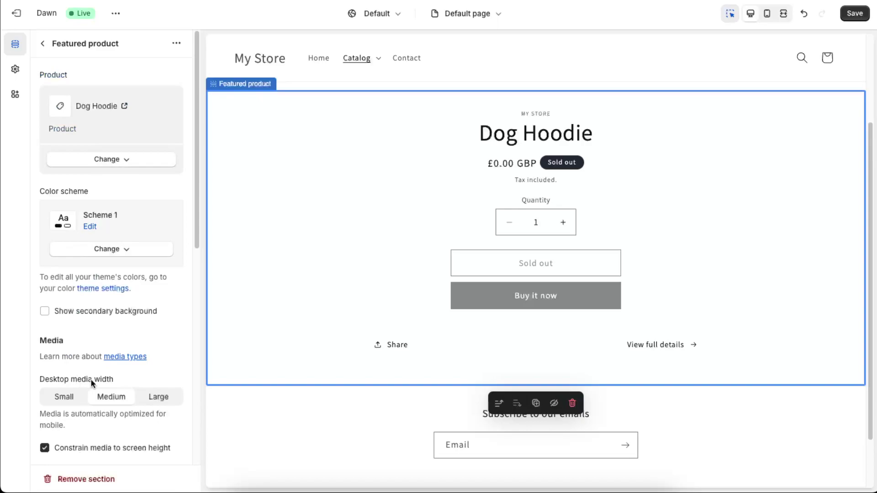
pyautogui.scroll(-1, 119, 405)
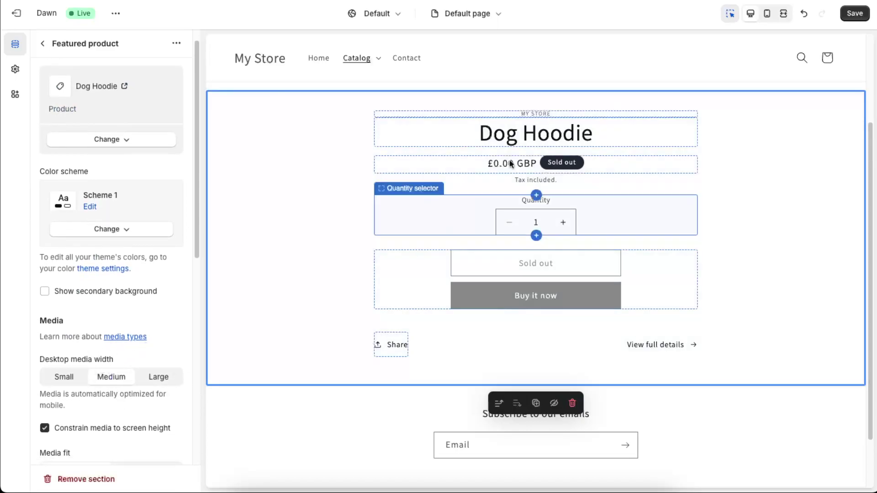
pyautogui.scroll(1, 241, 187)
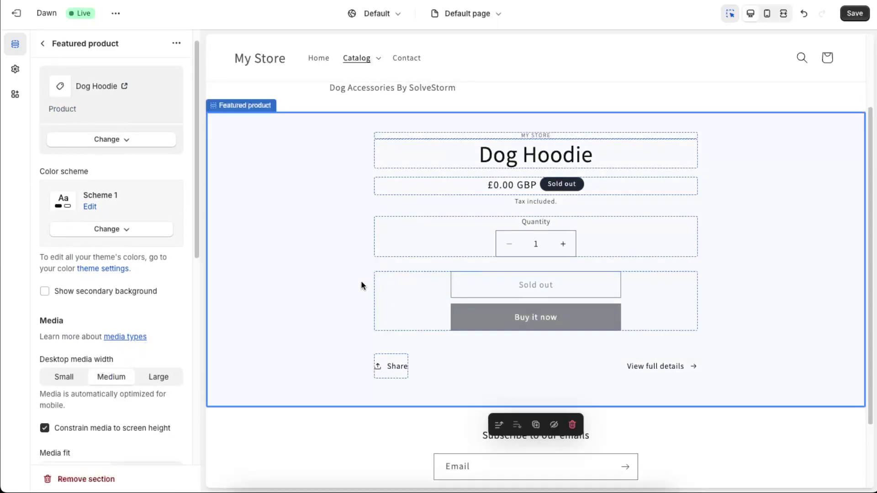
pyautogui.scroll(1, 145, 258)
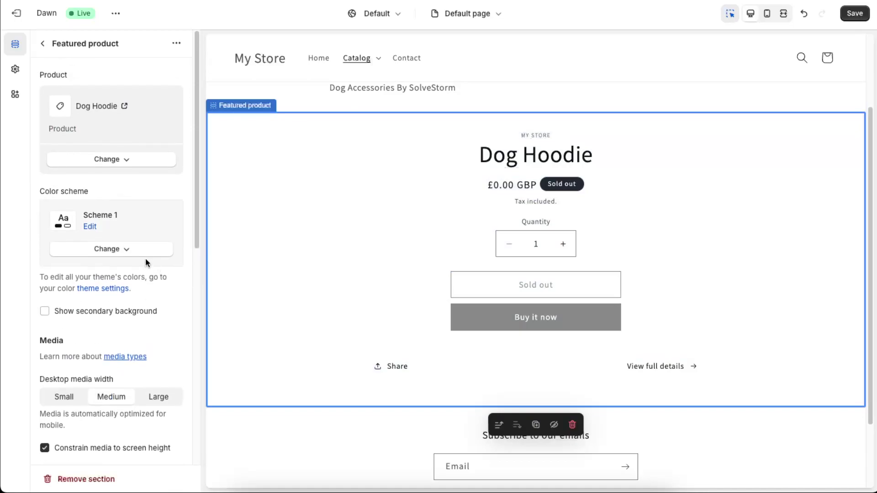
pyautogui.click(43, 45)
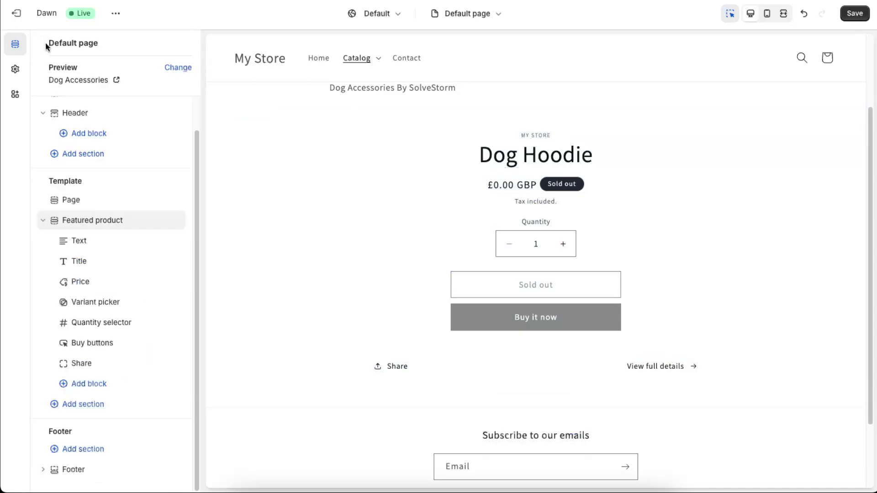
pyautogui.click(852, 18)
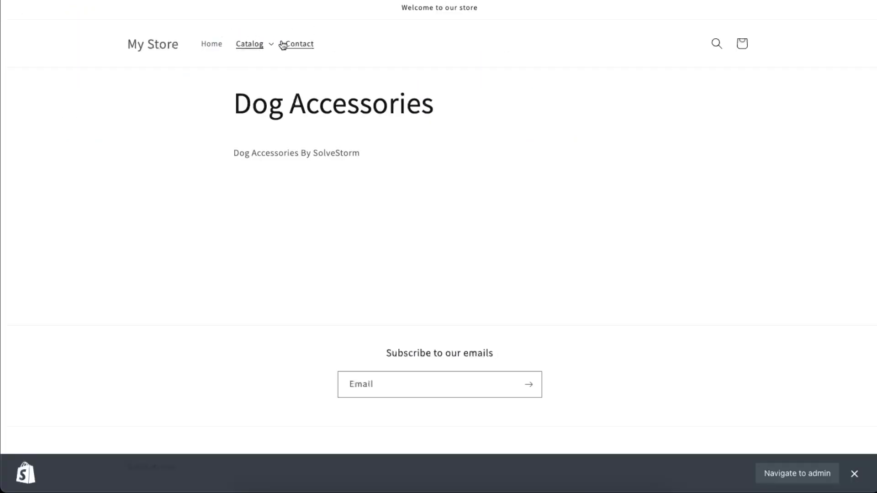
# Reload the live Dog Supplies page through the Catalog submenu and check the featured product, then review the editor preview
pyautogui.click(270, 46)
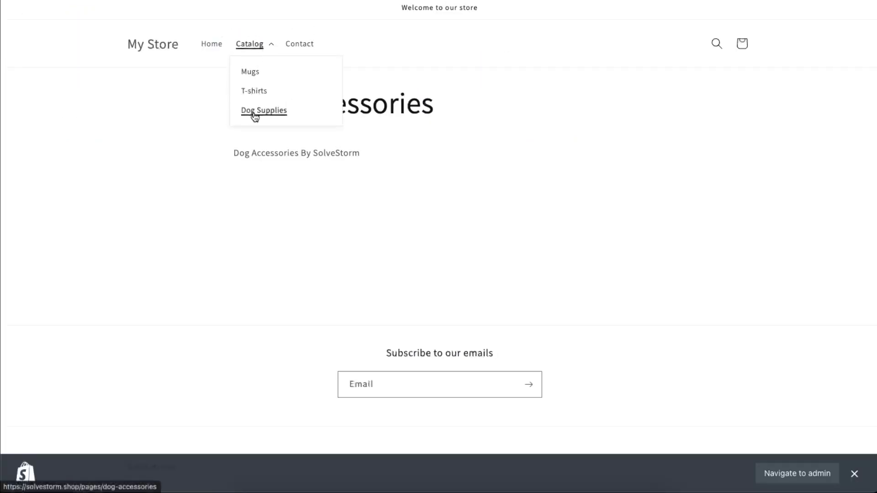
pyautogui.click(253, 111)
pyautogui.scroll(-1, 393, 205)
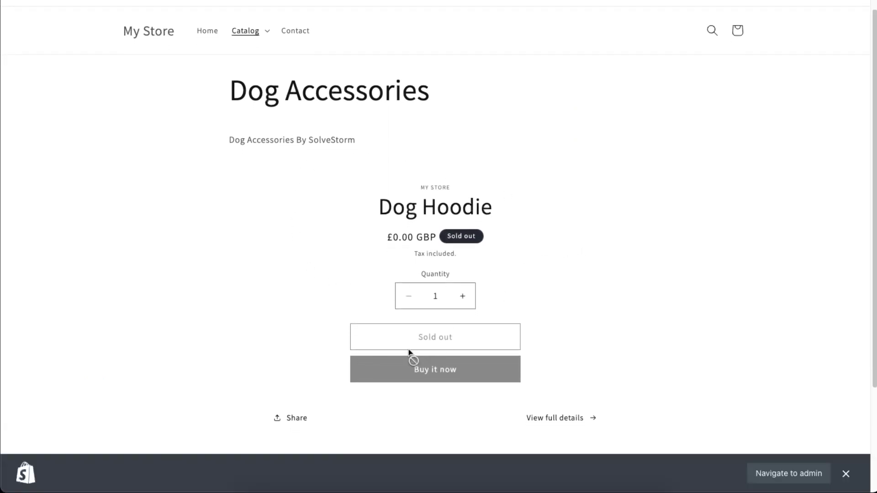
pyautogui.scroll(1, 511, 326)
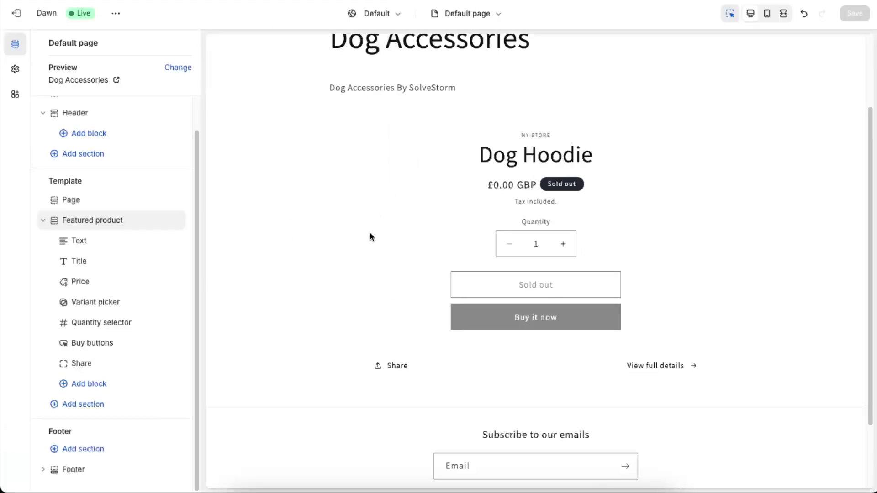
pyautogui.scroll(3, 369, 232)
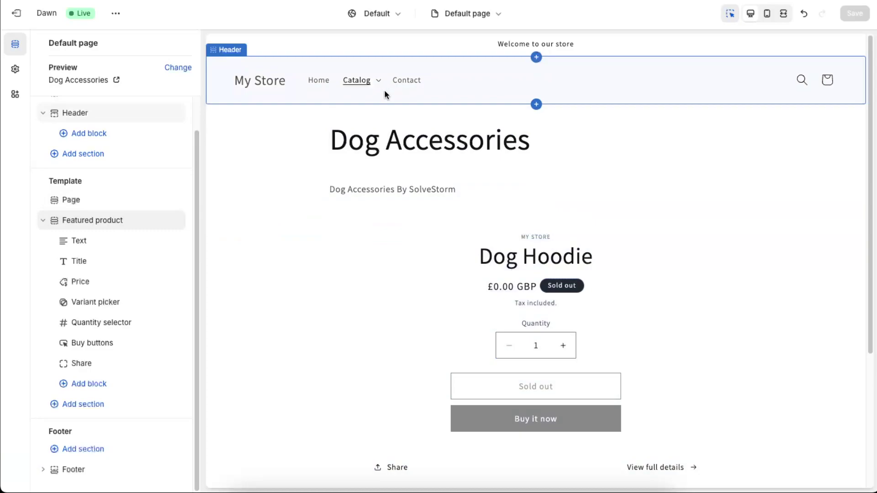